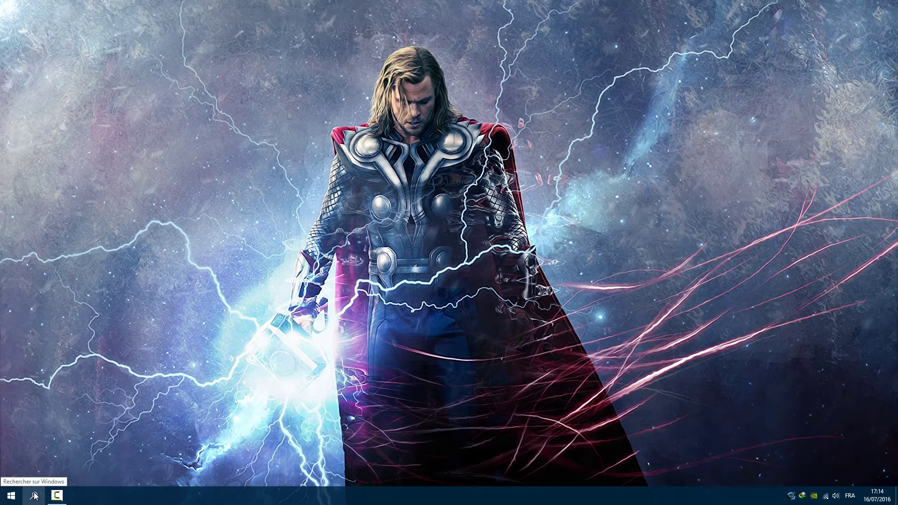
left_click(34, 496)
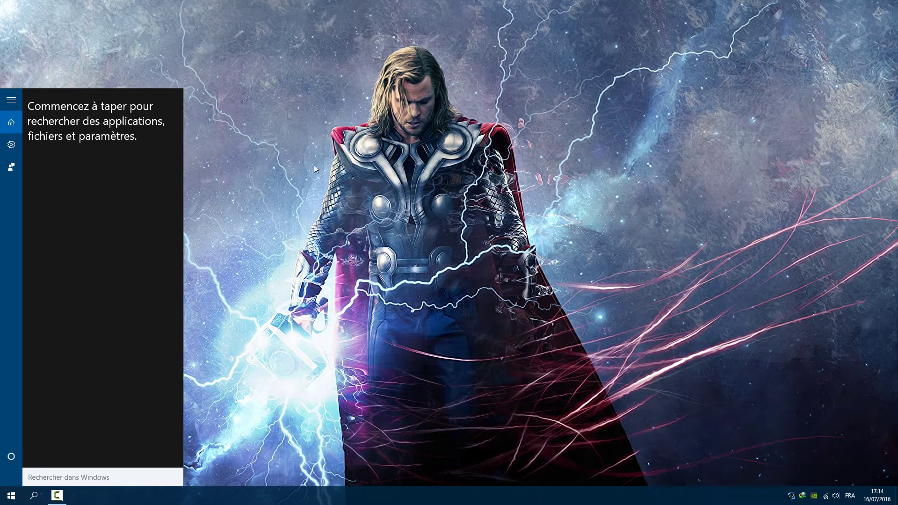
left_click(282, 94)
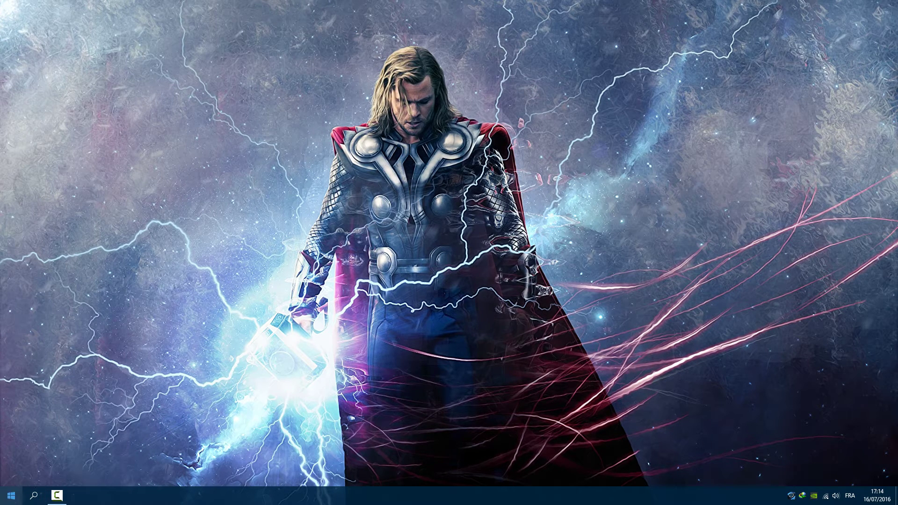
left_click(36, 499)
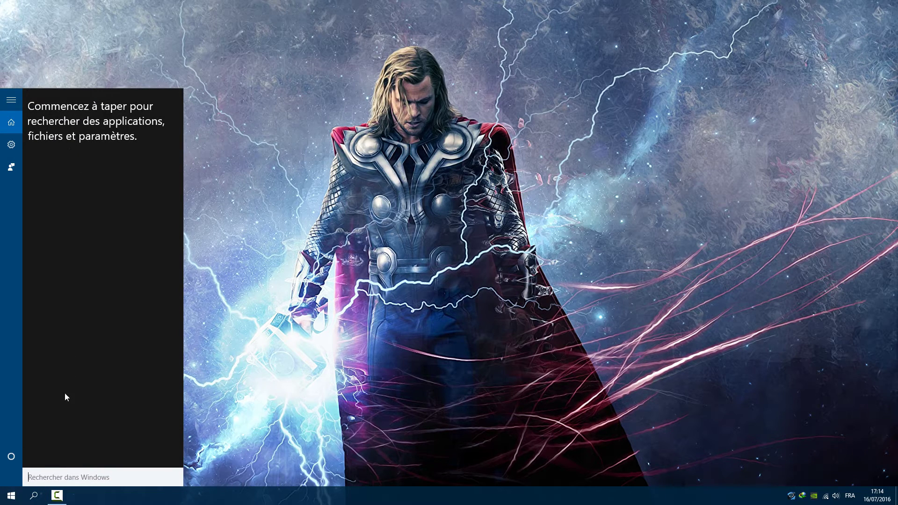
key("super")
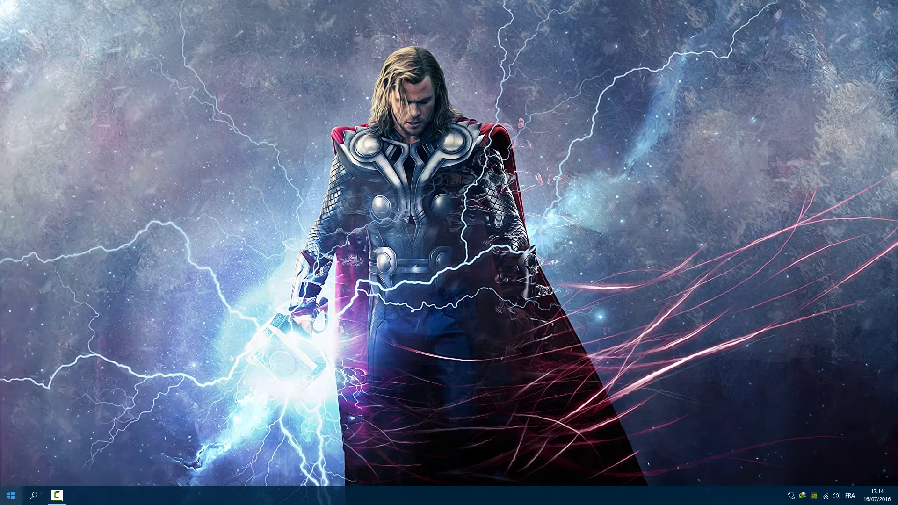
- Open Task Manager, maximize its window and select the Cortana background process
left_click(210, 123)
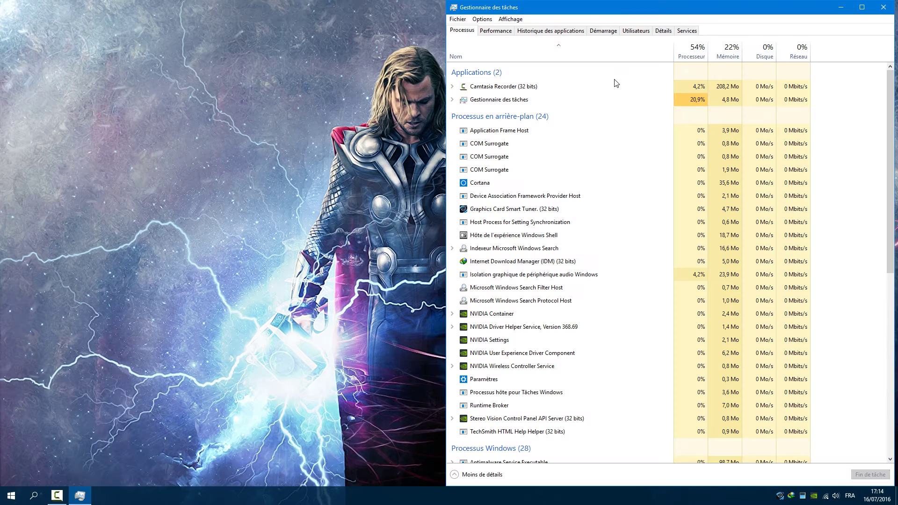
left_click(862, 7)
left_click(66, 178)
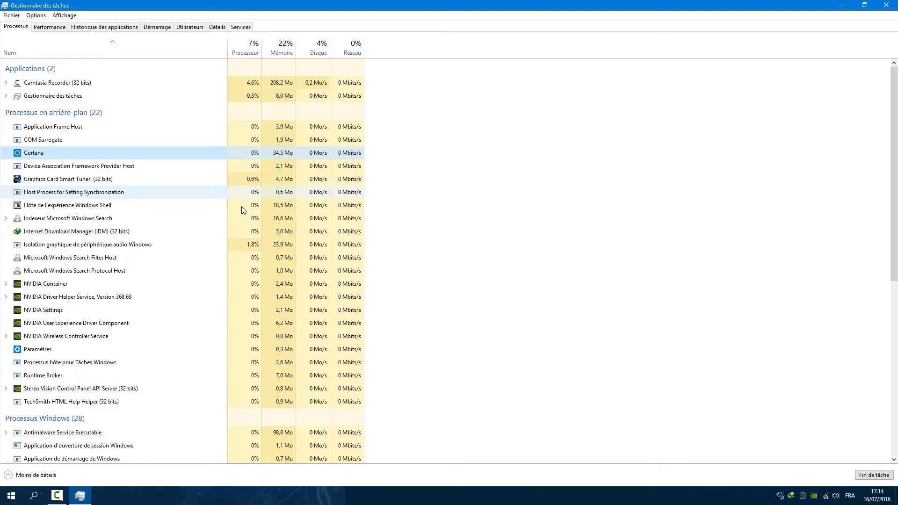
- Search Windows for "gestionn" and open Gestionnaire des tâches from the results
left_click(36, 497)
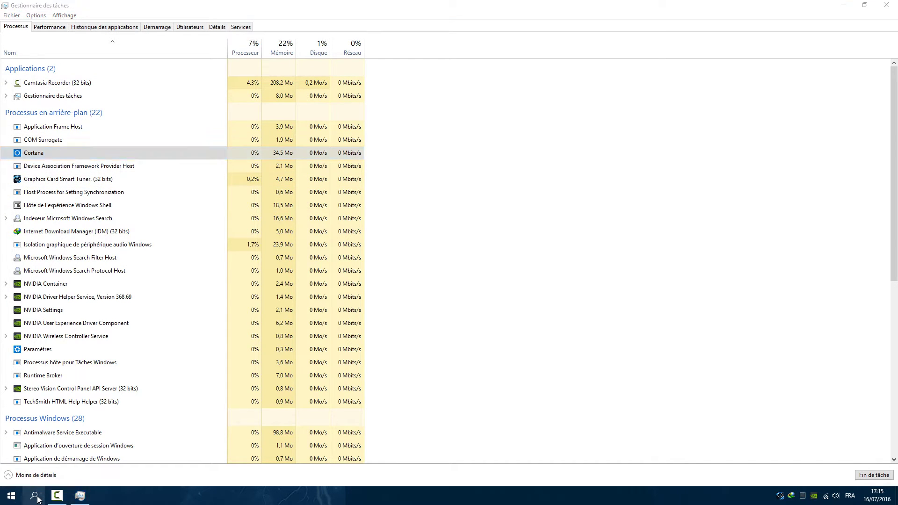
type("gestionn")
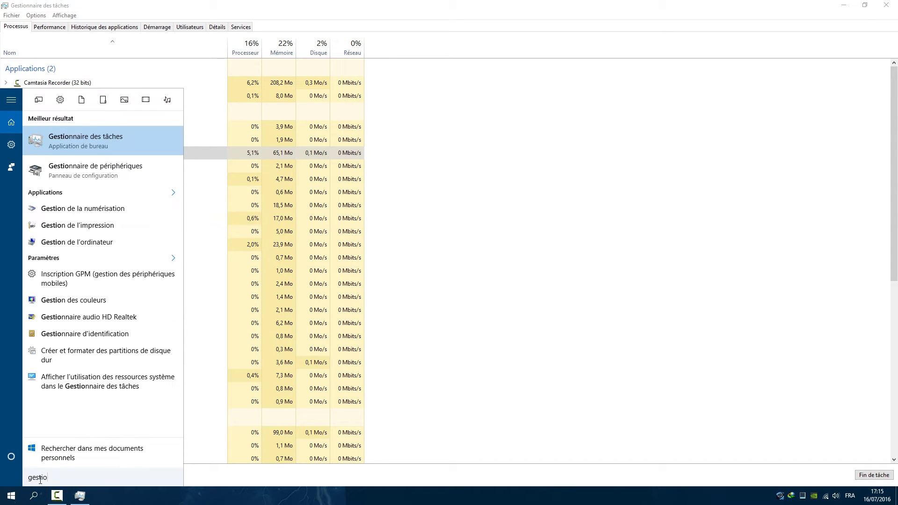
left_click(103, 145)
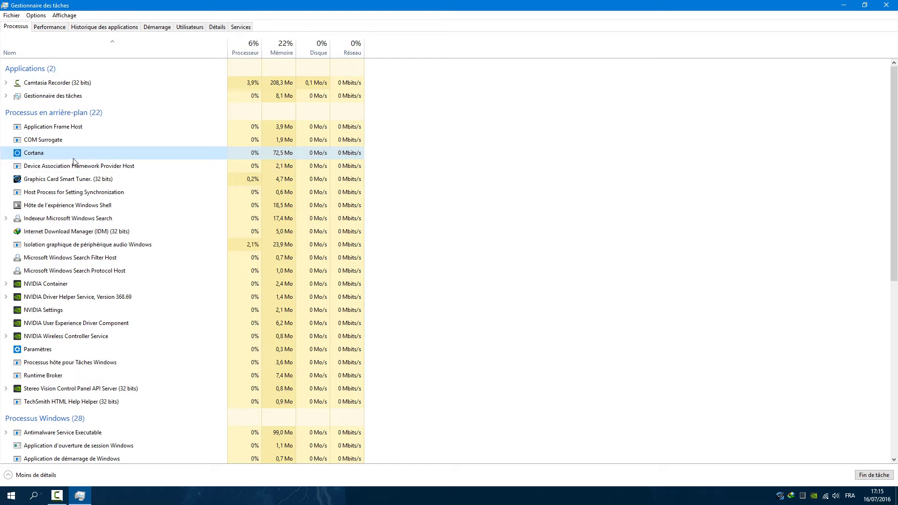
- Open the Cortana process's file location and snap the SystemApps Explorer window to half of the screen
right_click(35, 156)
left_click(83, 207)
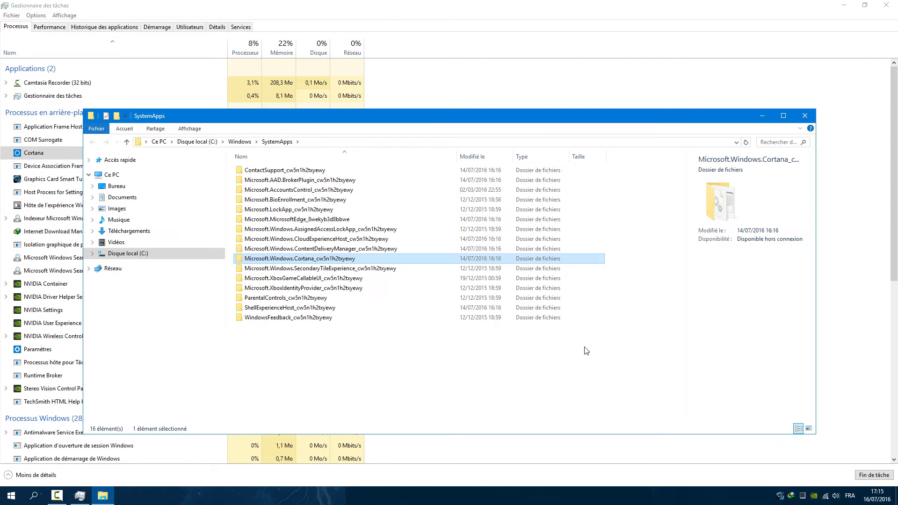
left_click(784, 115)
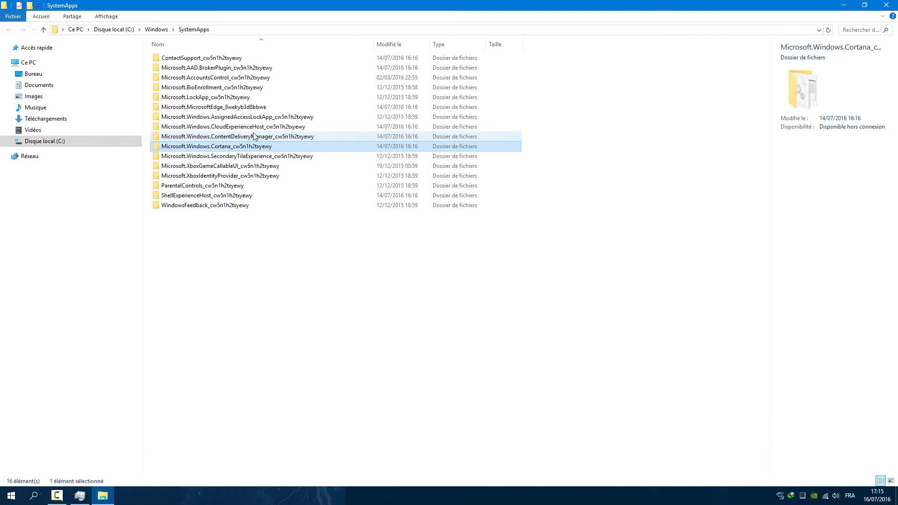
mouse_move(243, 152)
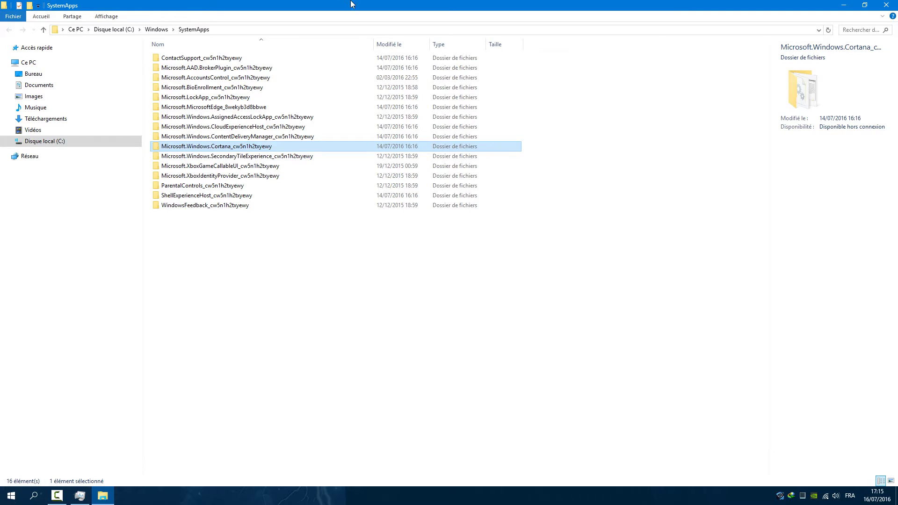
key("super+Left")
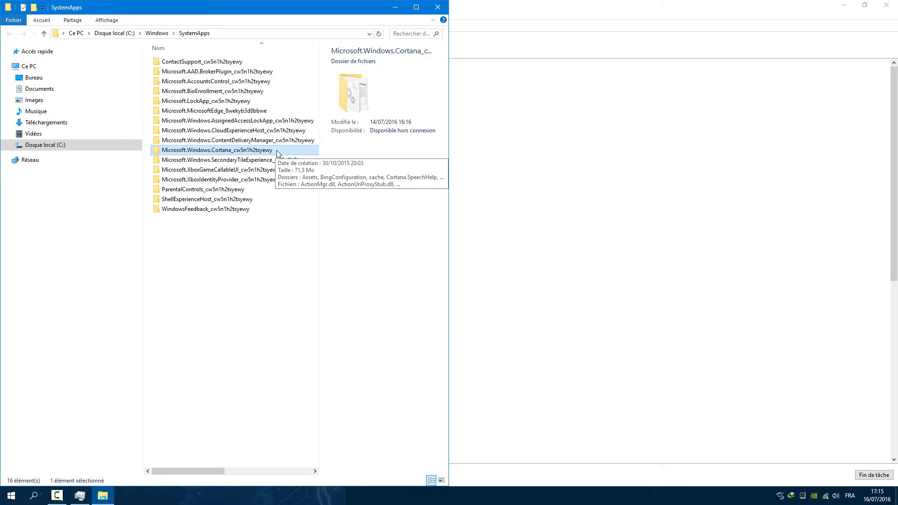
- Append _mauvais to the name of the Microsoft.Windows.Cortana_cw5n1h2txyewy folder and move the access dialog over the Explorer window
key("F2")
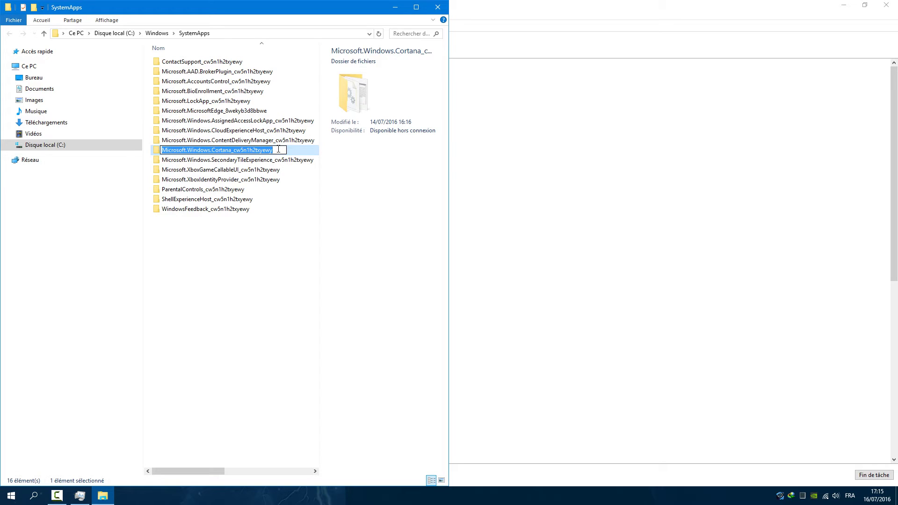
left_click(279, 149)
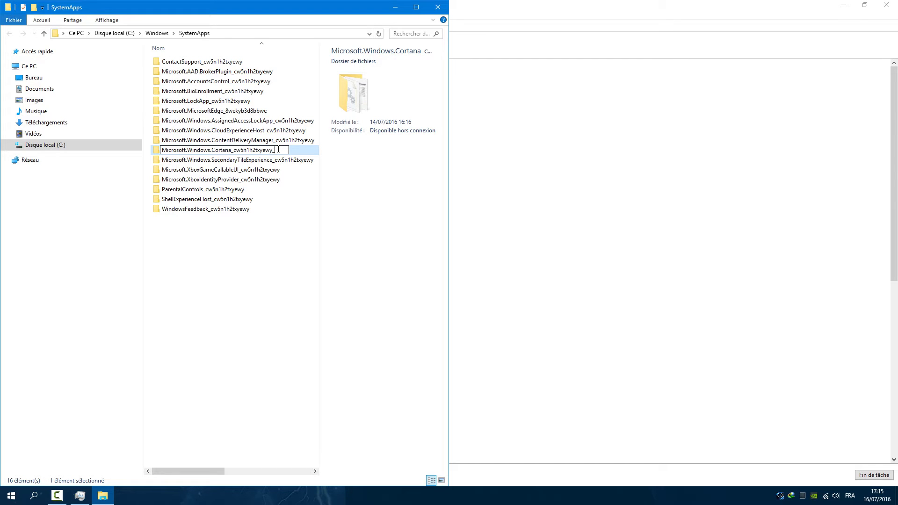
type("_mauvais")
left_click(229, 261)
left_click_drag(457, 189, 234, 124)
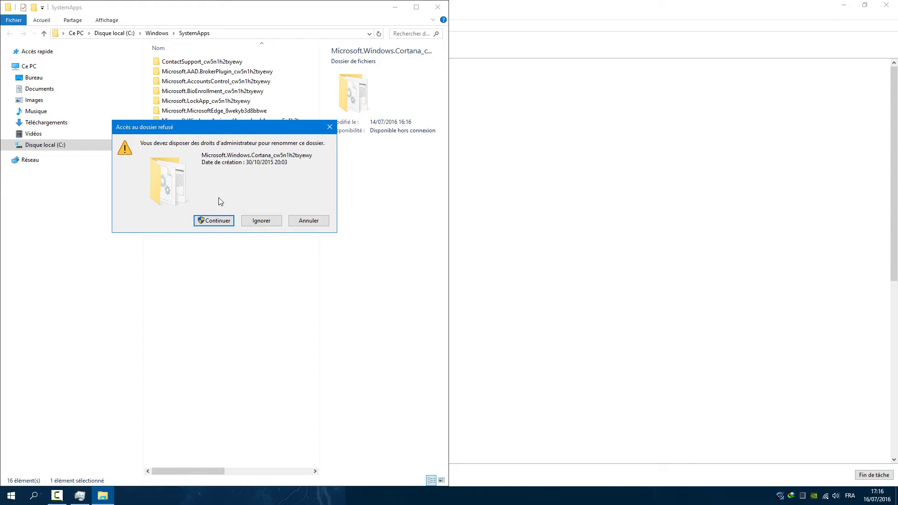
- Switch to Task Manager and try to end the Cortana background process
left_click(86, 498)
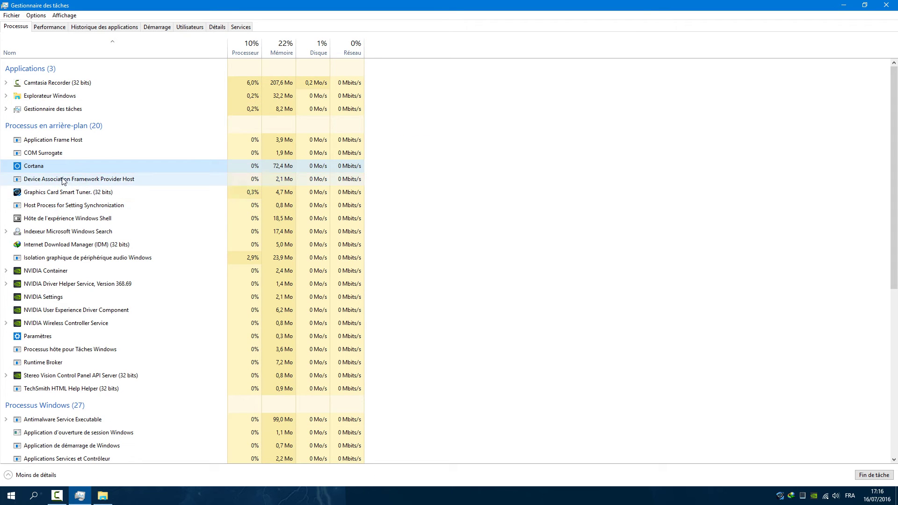
left_click(54, 166)
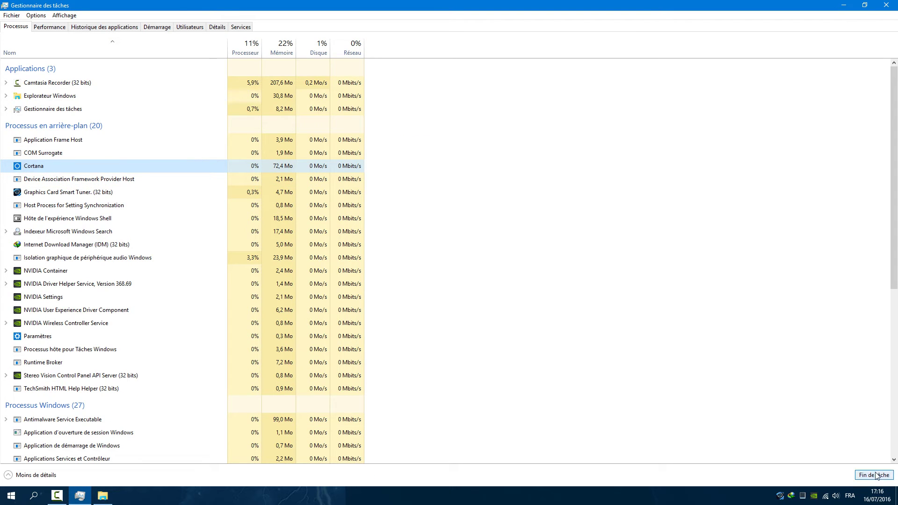
key("Delete")
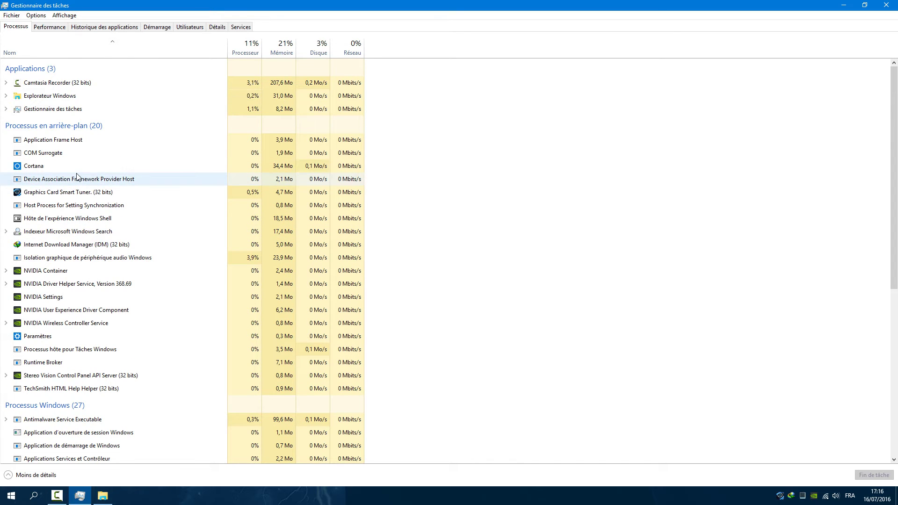
- Snap Task Manager beside the Explorer window and end the SearchUI.exe process from the detailed process list
key("super+Left")
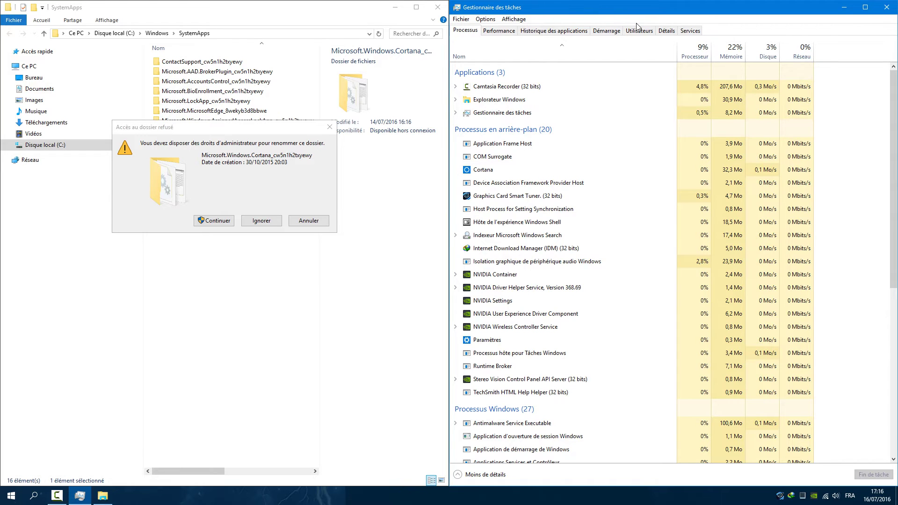
left_click(666, 30)
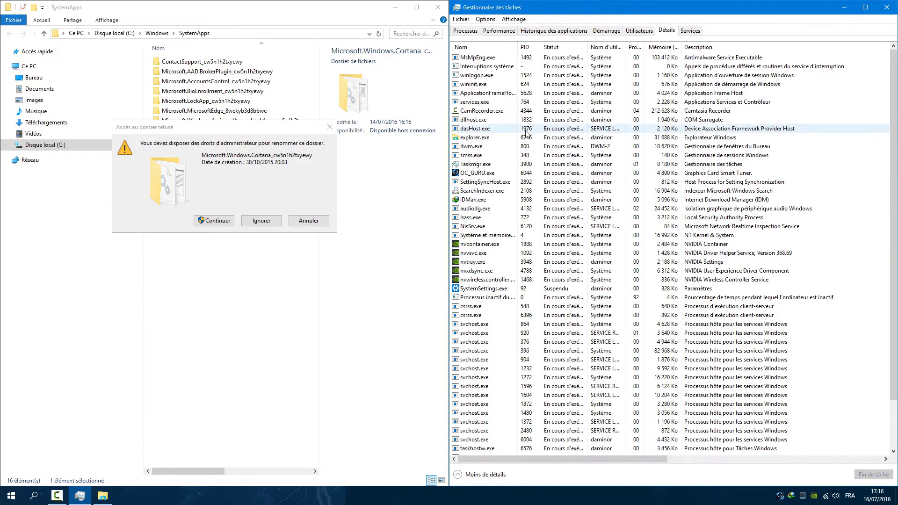
left_click_drag(896, 362, 896, 410)
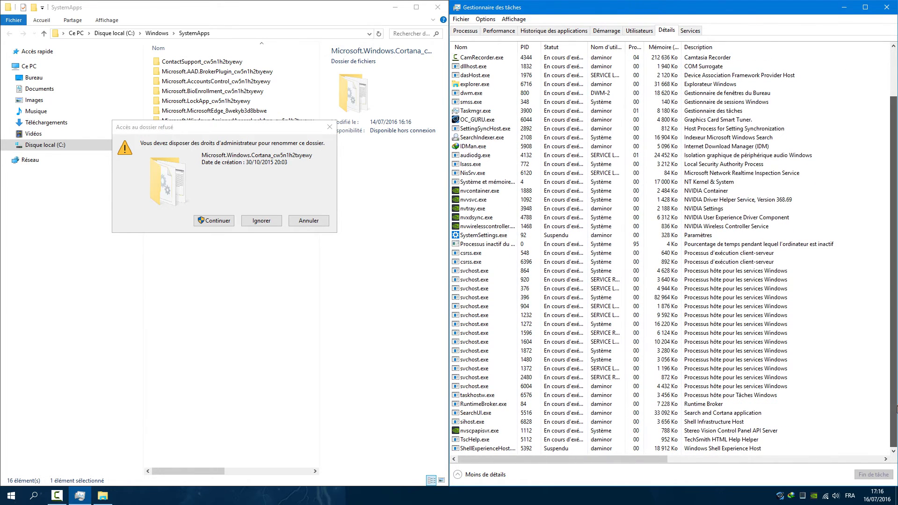
left_click(477, 415)
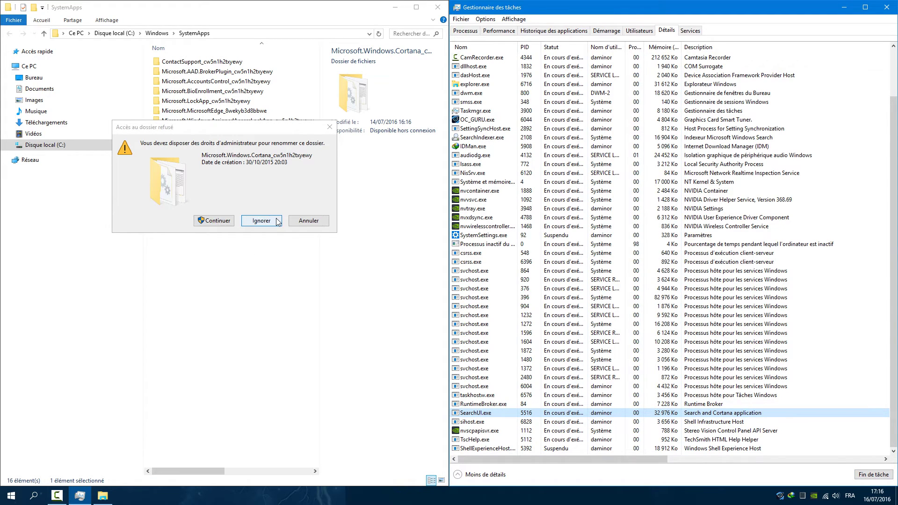
left_click(879, 475)
left_click(468, 263)
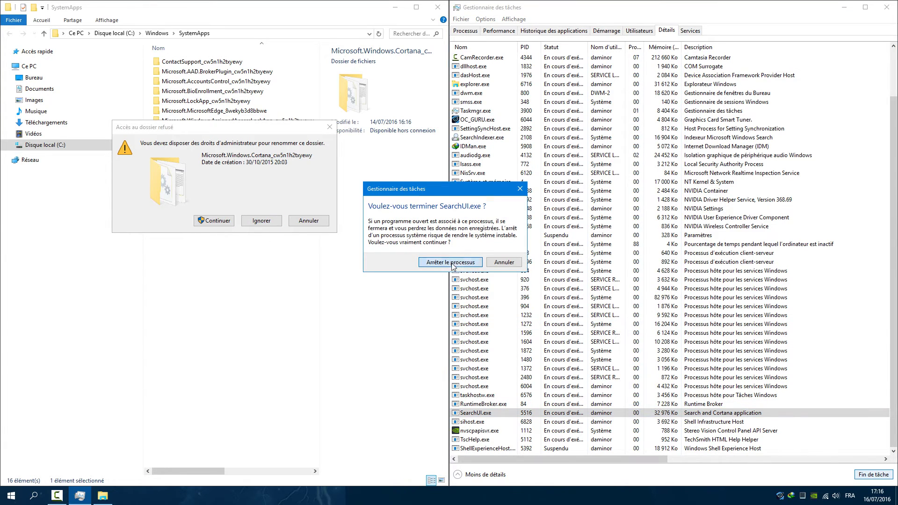
- Continue the pending Cortana folder rename with administrator rights and return Task Manager to its grouped process overview
left_click(219, 222)
left_click(215, 223)
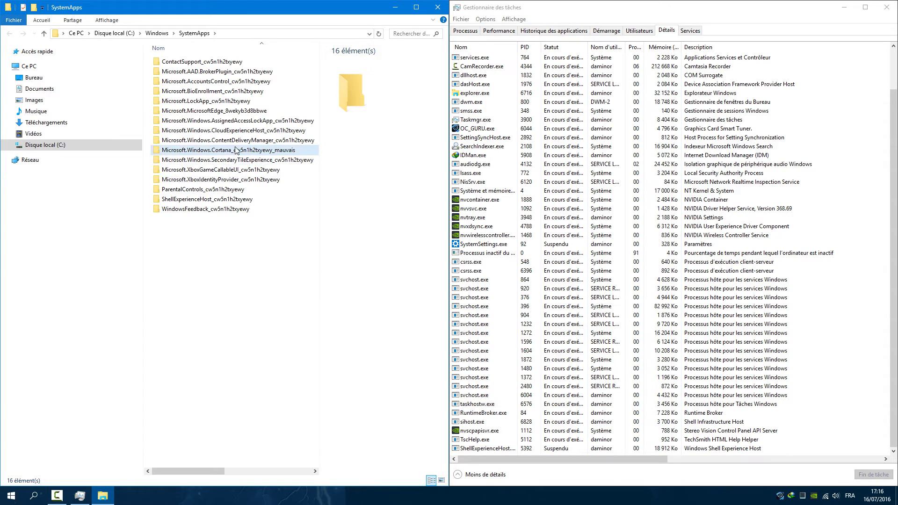
left_click(470, 31)
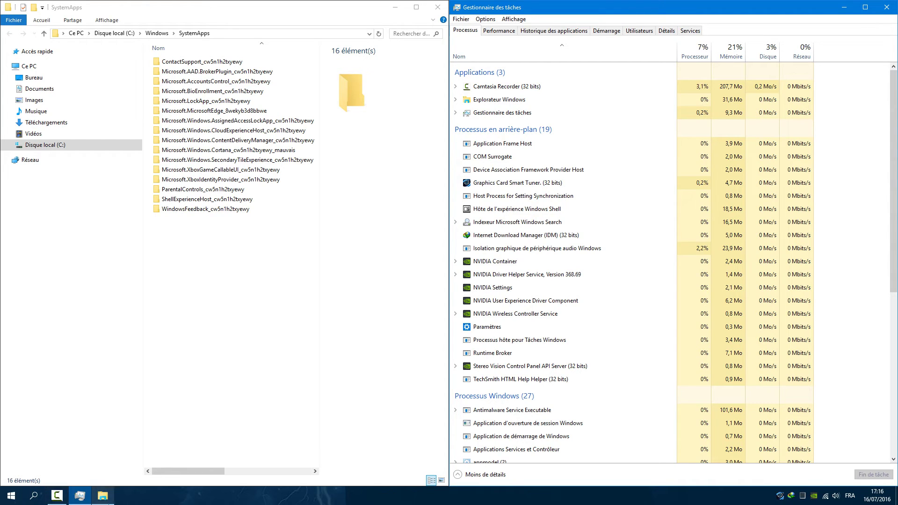
- Hide the search icon from the taskbar, then leave only Task Manager maximized by closing the SystemApps window
right_click(140, 502)
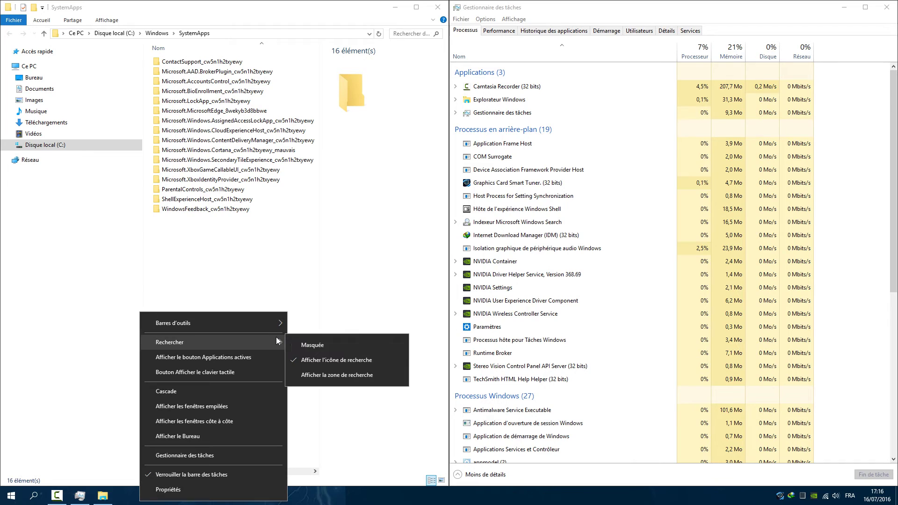
left_click(302, 346)
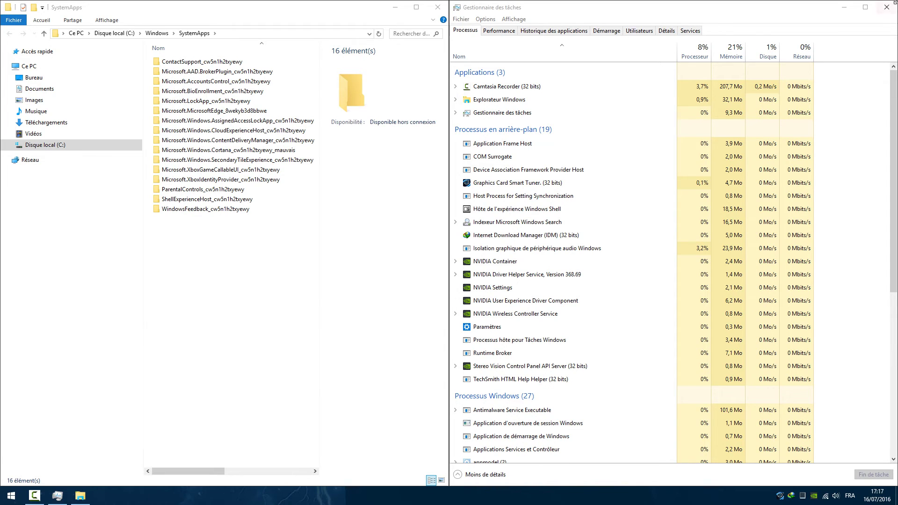
left_click(437, 13)
left_click(865, 7)
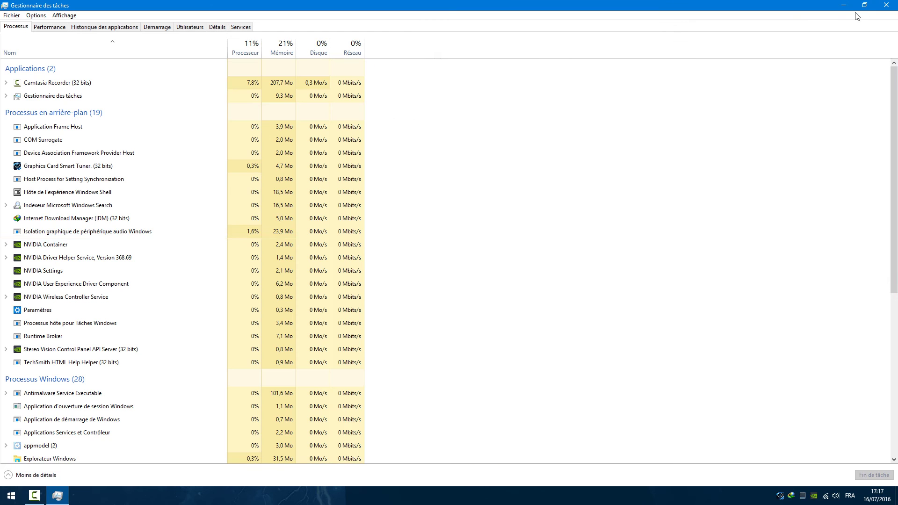
- Run services.msc to open the Services console and maximize its window
key("super+r")
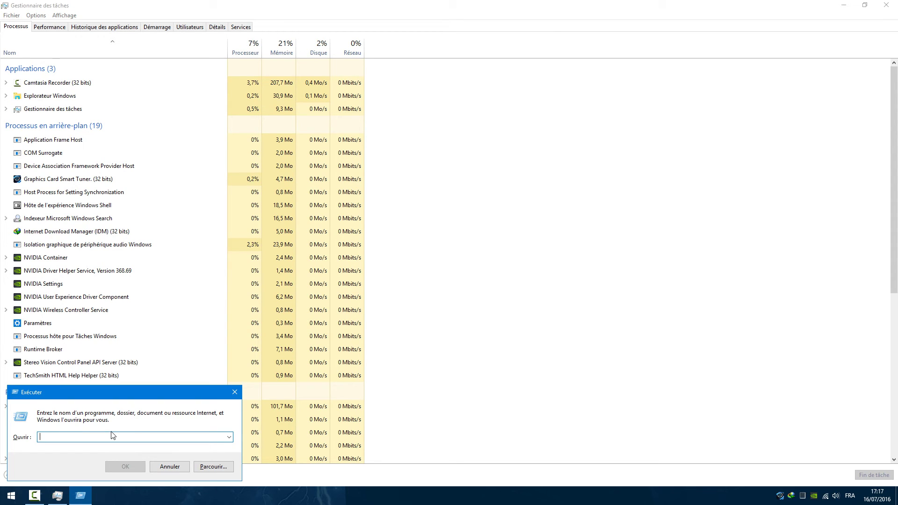
type("services.msc")
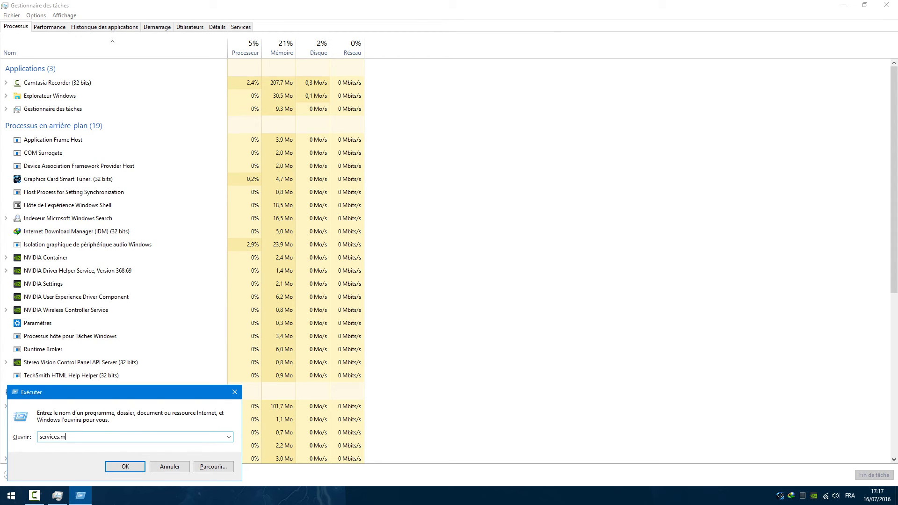
key("Return")
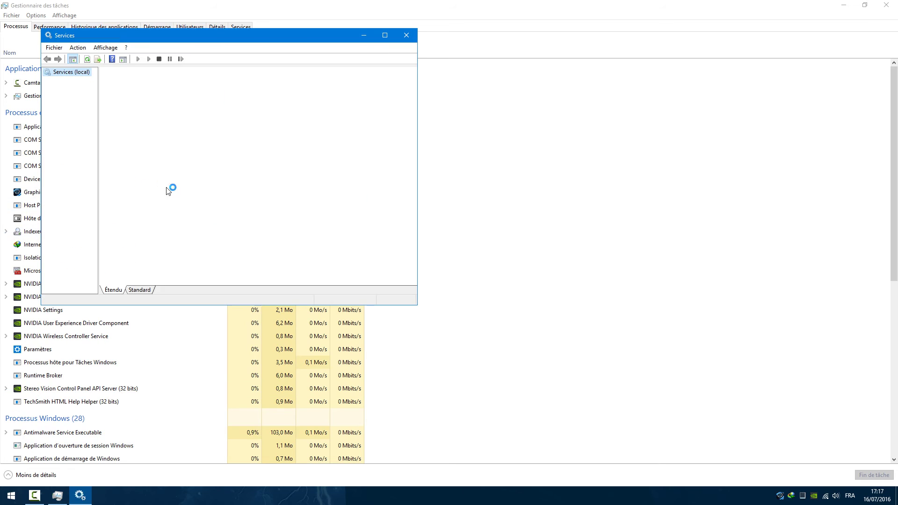
double_click(399, 35)
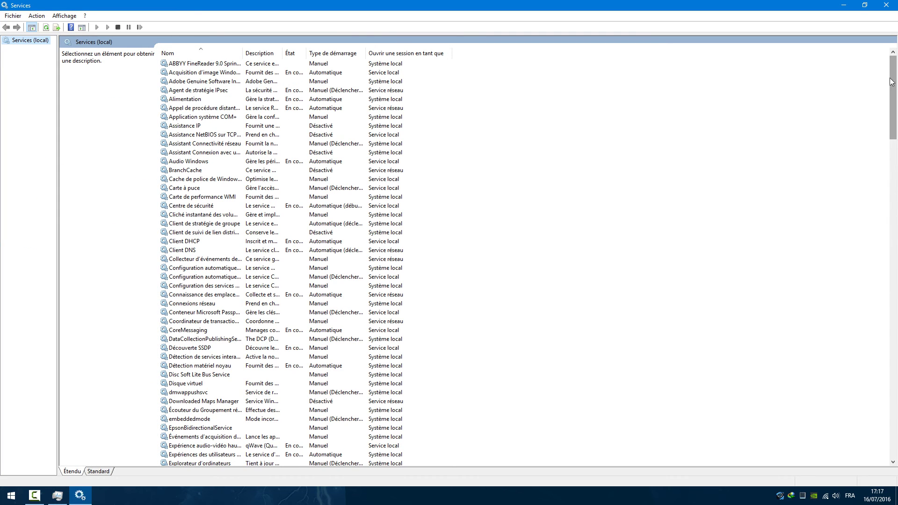
- Open the properties of the Windows Search service and stop the running service
left_click_drag(891, 82, 881, 433)
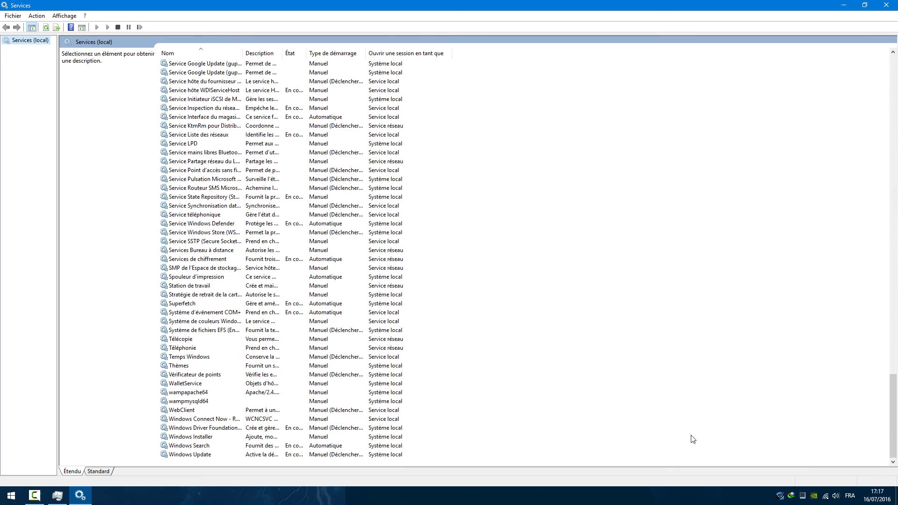
left_click(226, 449)
right_click(226, 450)
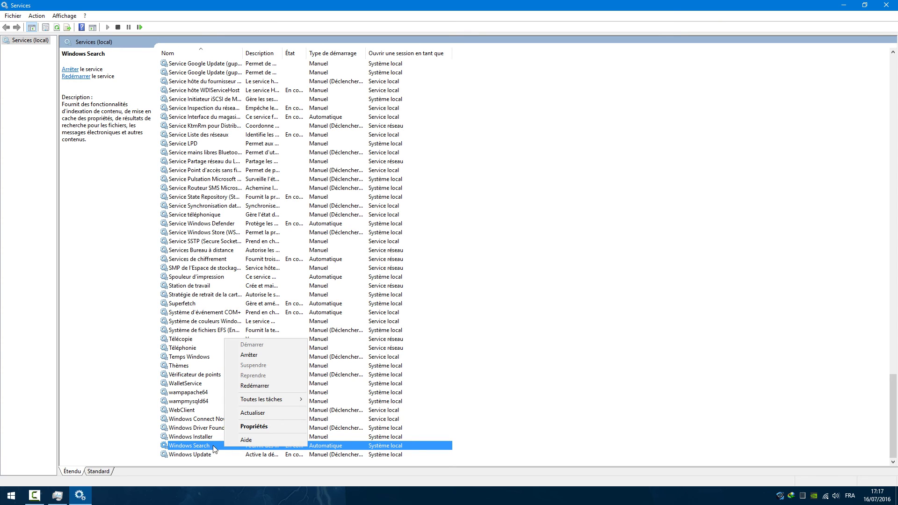
left_click(243, 427)
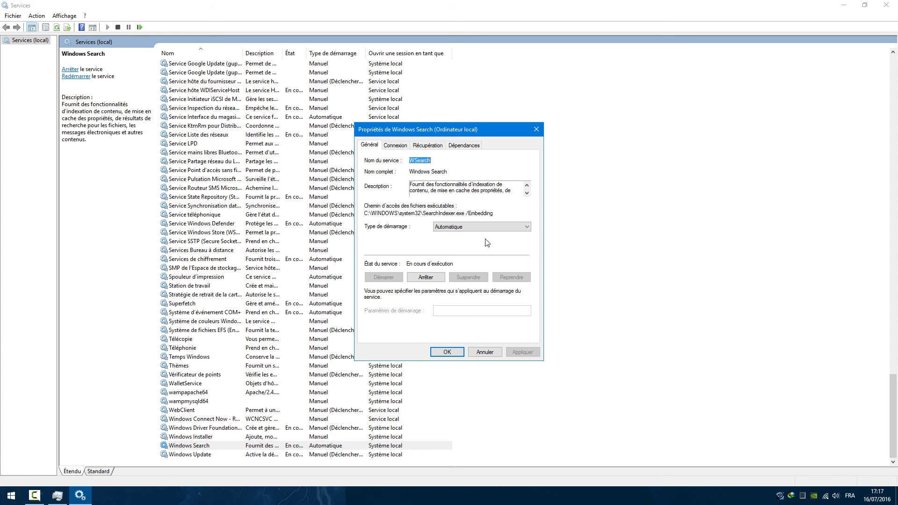
left_click(414, 278)
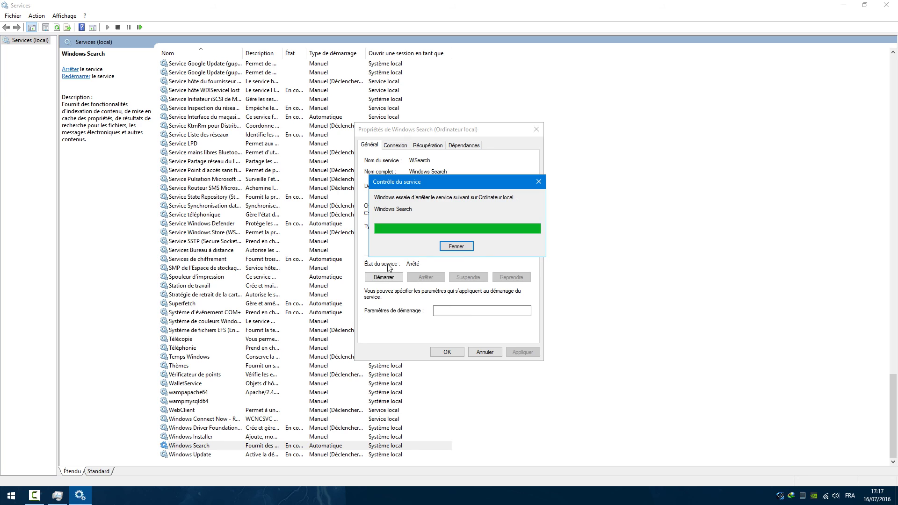
- Set the Windows Search service's startup type to Désactivé, apply it, and close the Services console and Task Manager
left_click(465, 227)
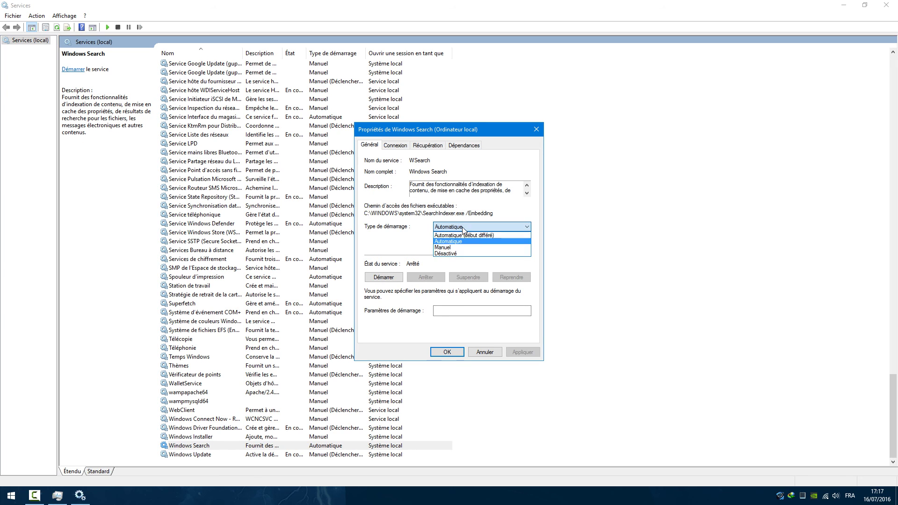
left_click(465, 256)
left_click(522, 352)
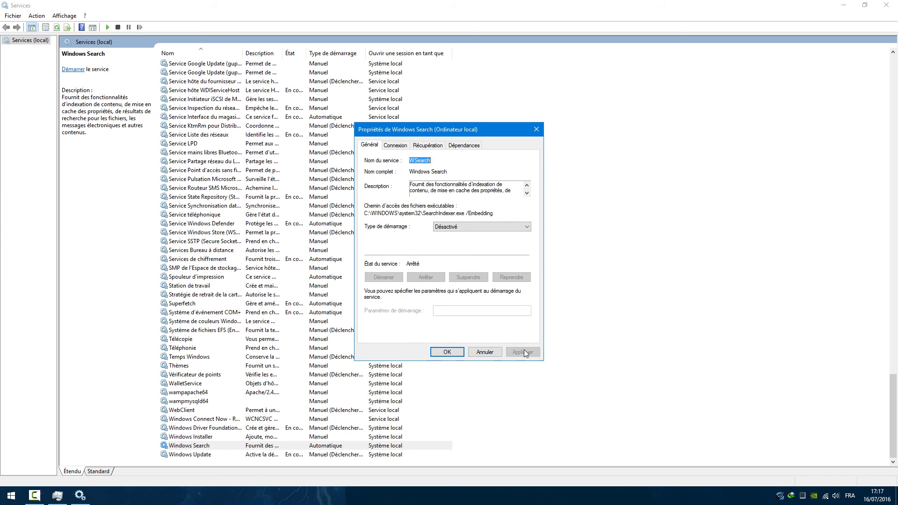
left_click(446, 354)
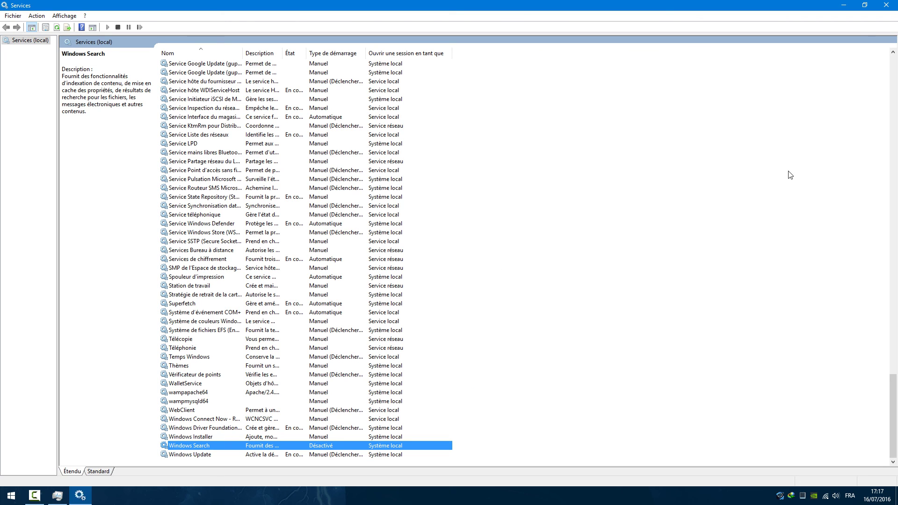
left_click(889, 5)
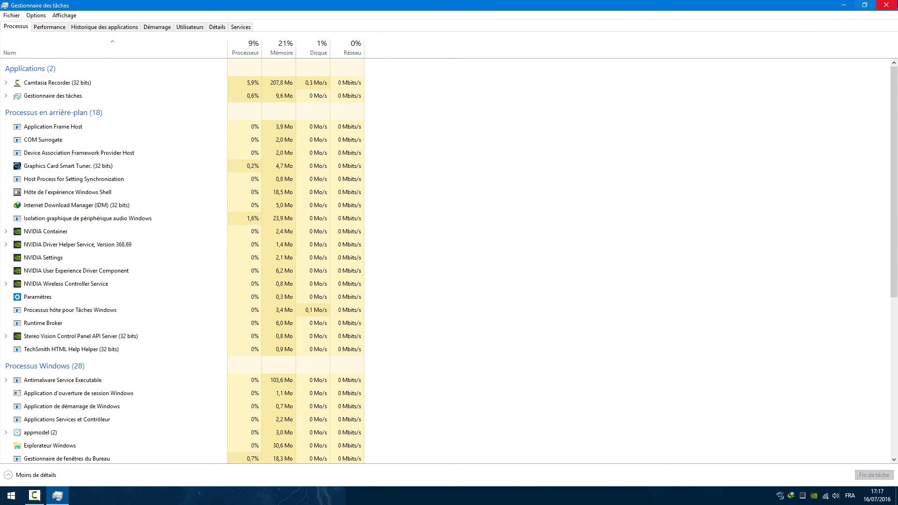
left_click(890, 5)
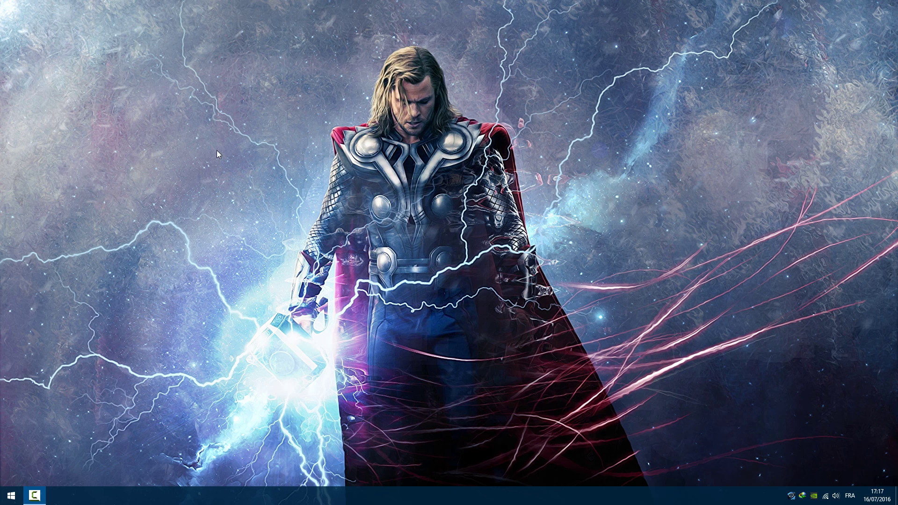